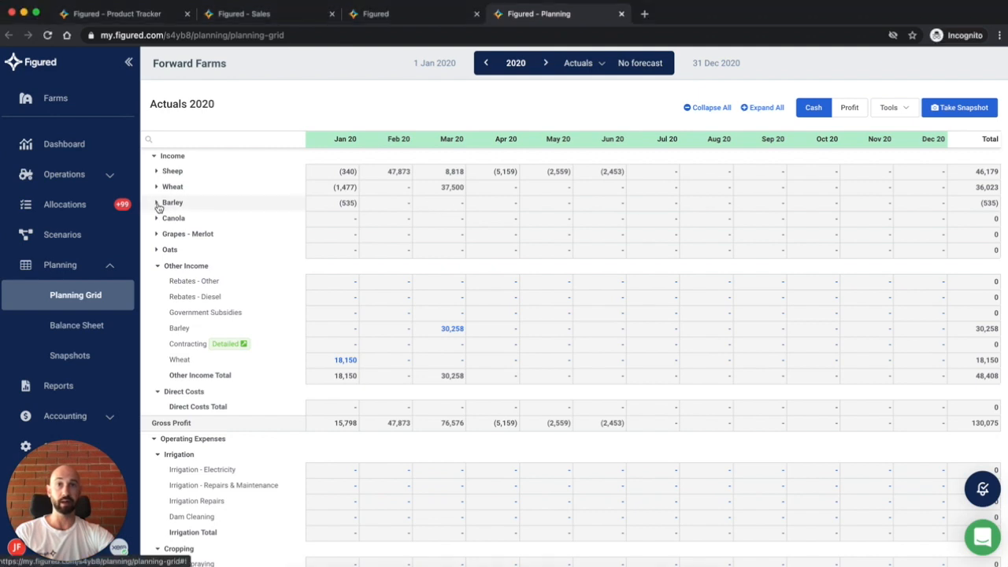
# Expand Barley in the planning grid, and filter the Allocation Tool's unallocated Xero transactions to the Barley account.
pyautogui.click(156, 203)
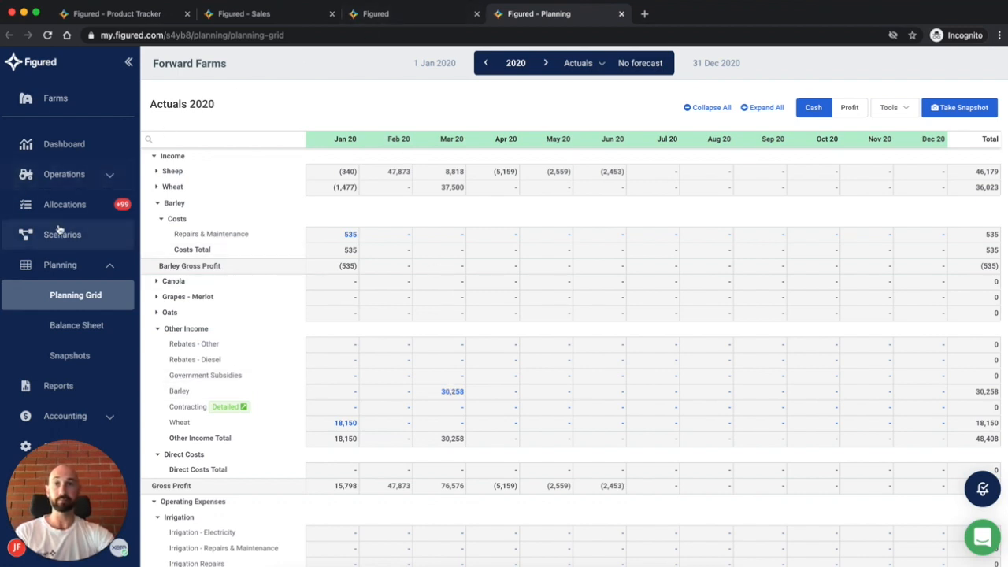
pyautogui.hotkey('ctrl', 'shift', 'Tab')
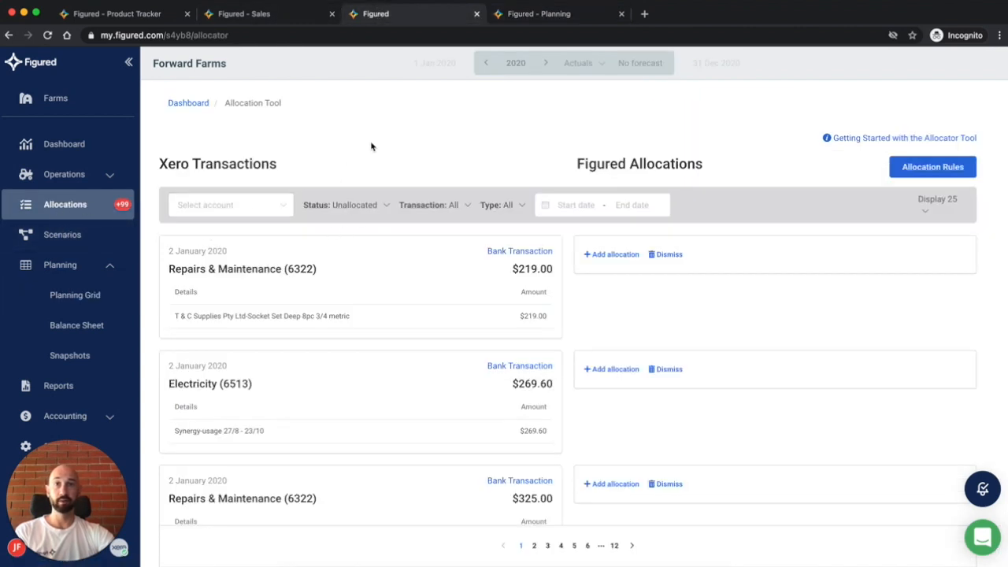
pyautogui.click(228, 208)
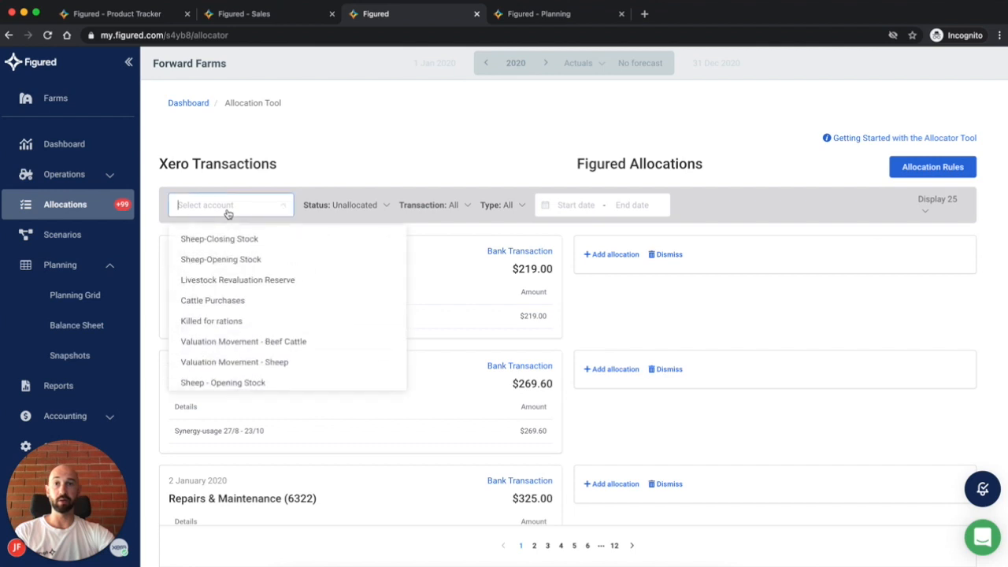
pyautogui.write('b')
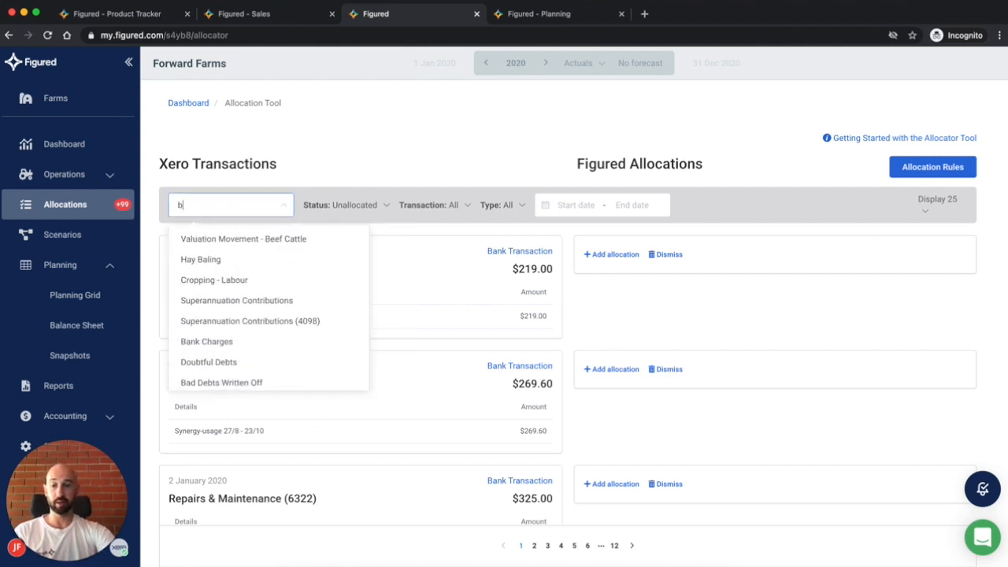
pyautogui.write('arle')
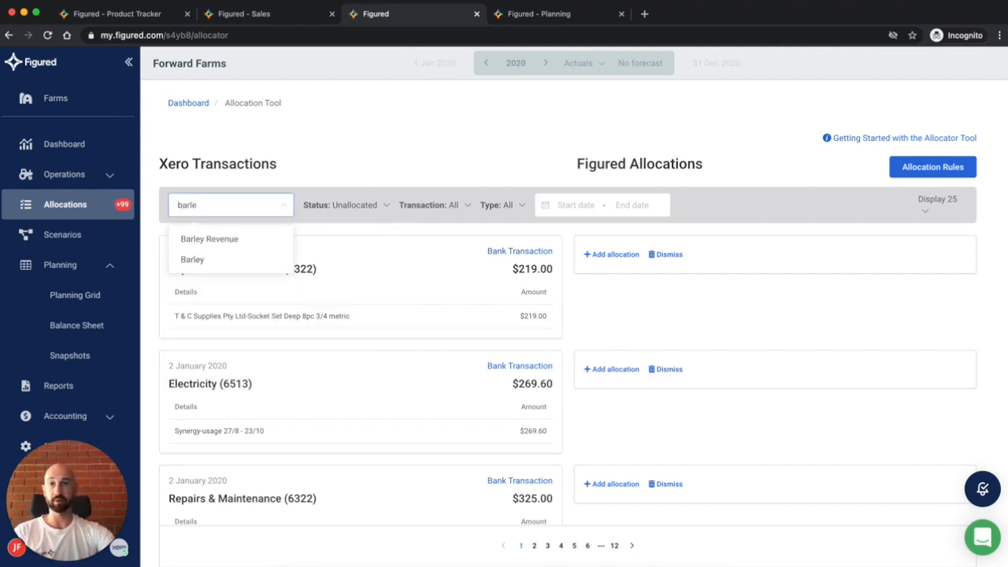
pyautogui.click(217, 256)
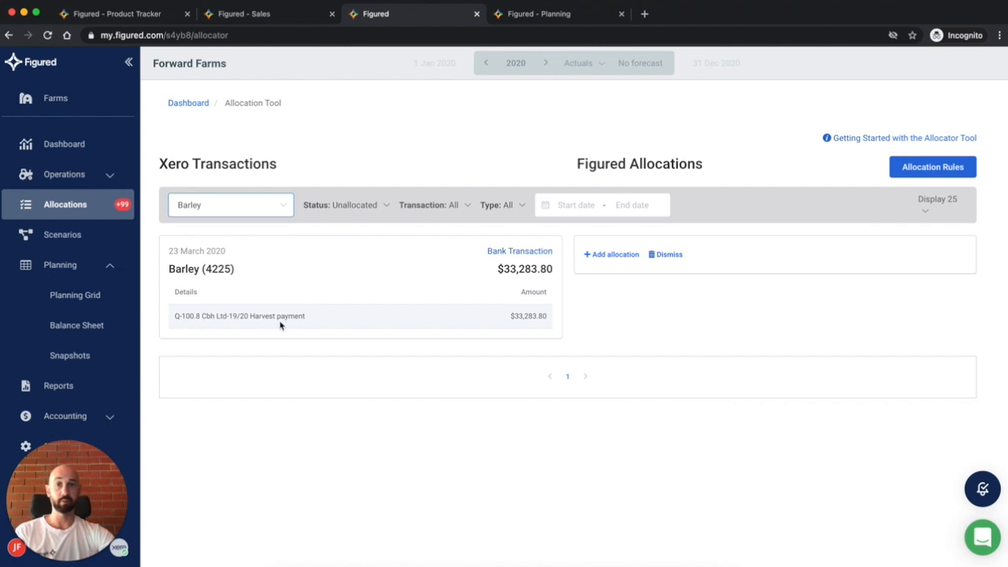
# Add an allocation to the 23 March 2020 Barley bank transaction and set its type to Record a sale.
pyautogui.click(618, 257)
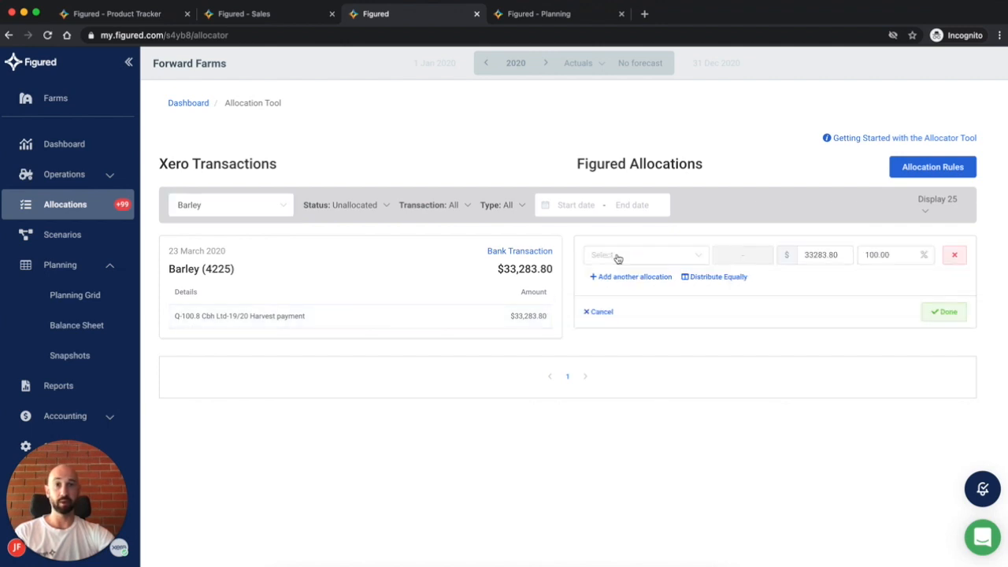
pyautogui.click(621, 257)
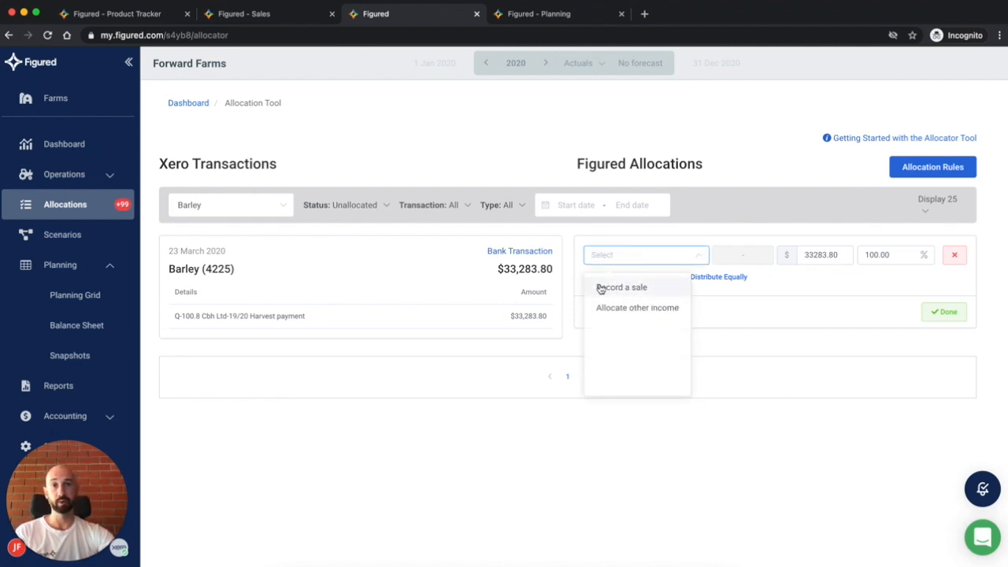
pyautogui.click(618, 312)
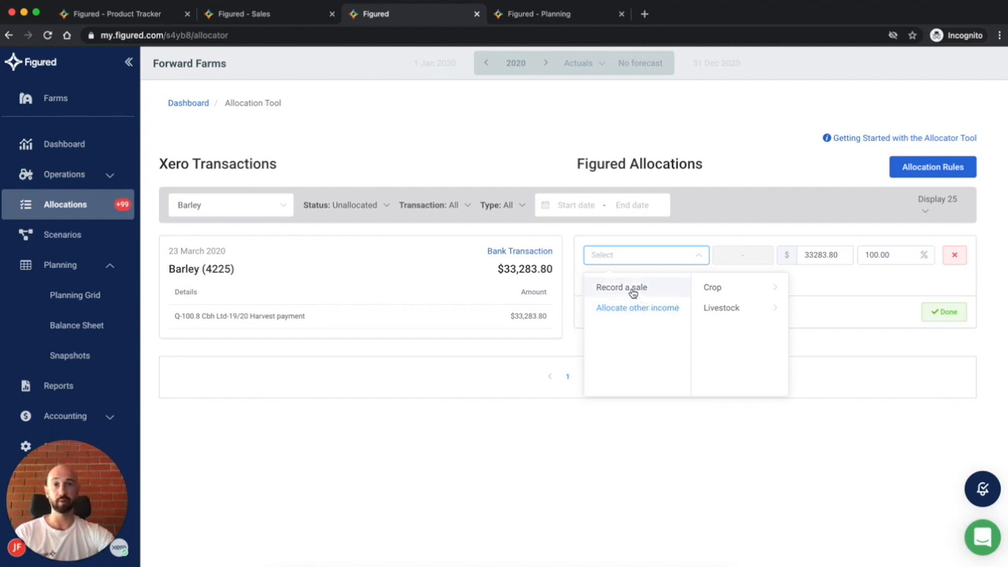
pyautogui.click(632, 293)
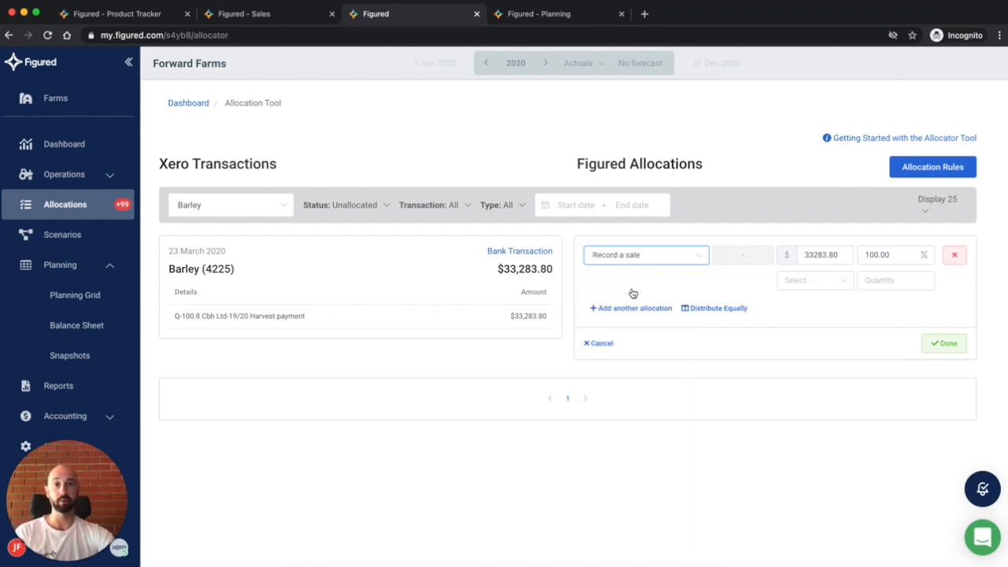
# Allocate the sale to the Barley Grain product with a quantity of 100.8 t and complete the allocation.
pyautogui.click(803, 282)
pyautogui.write('barl')
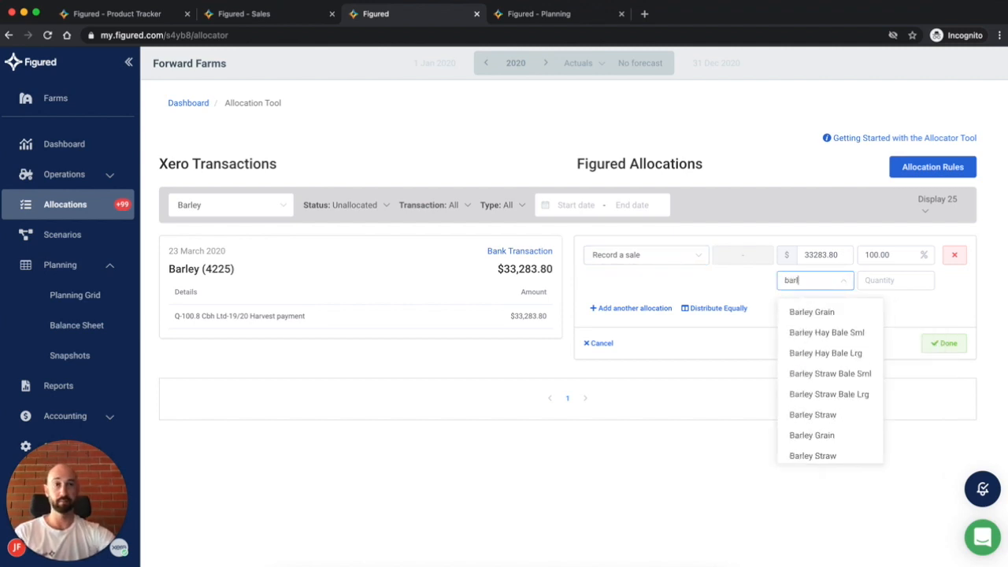
pyautogui.click(807, 311)
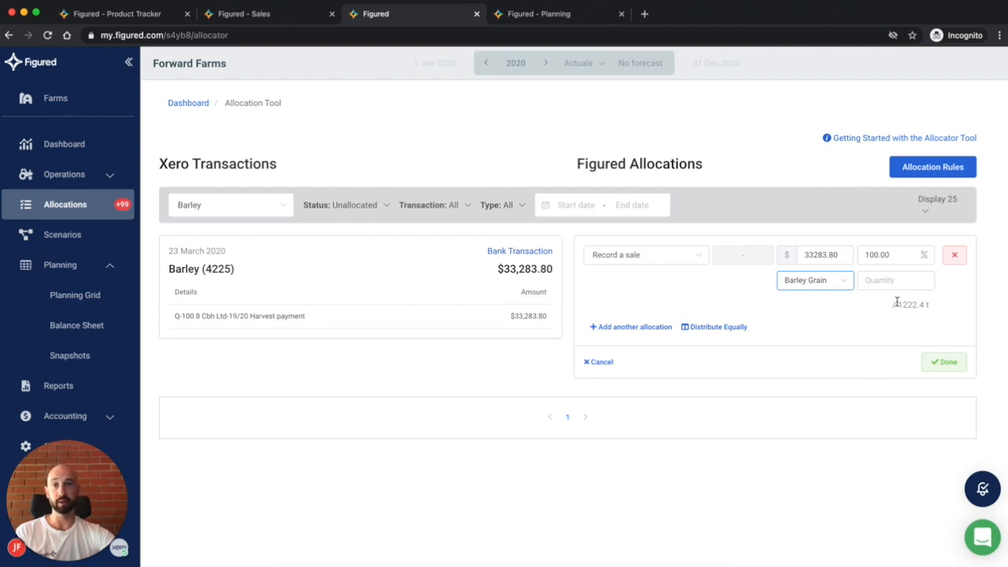
pyautogui.click(871, 281)
pyautogui.write('100.8')
pyautogui.press('Tab')
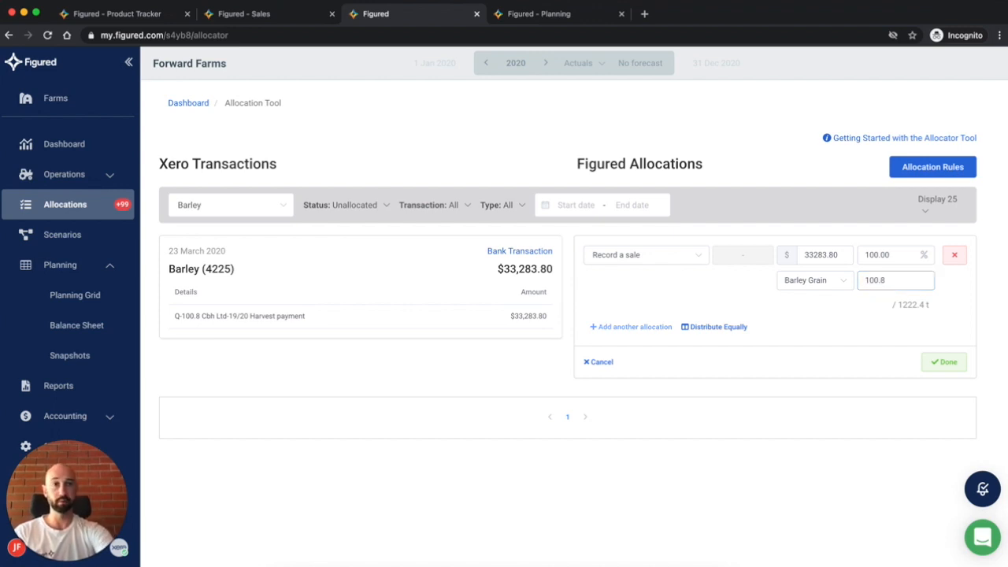
pyautogui.click(957, 367)
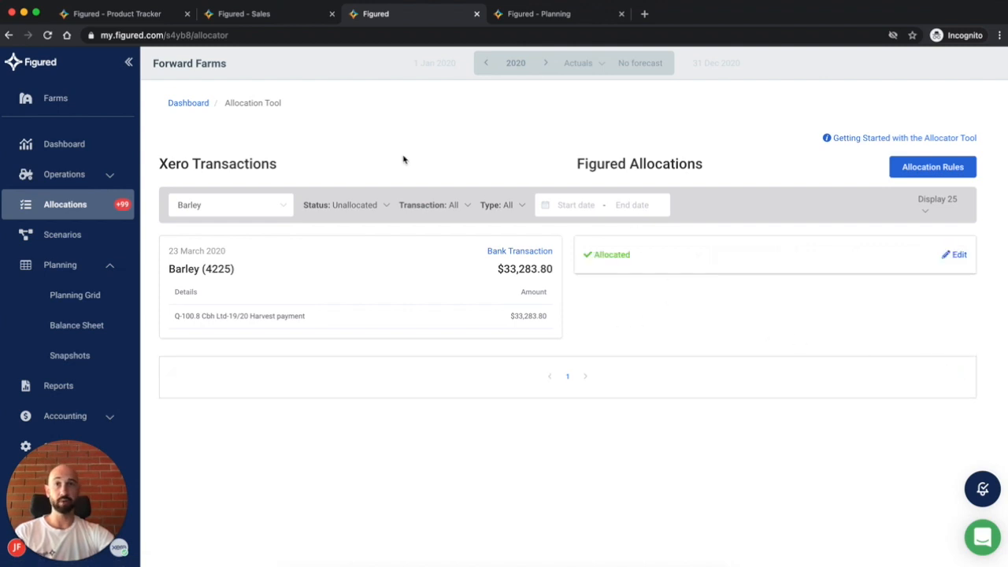
# Refresh the crop sales list and open the new Barley Grain sale to examine its tracker distribution.
pyautogui.click(283, 16)
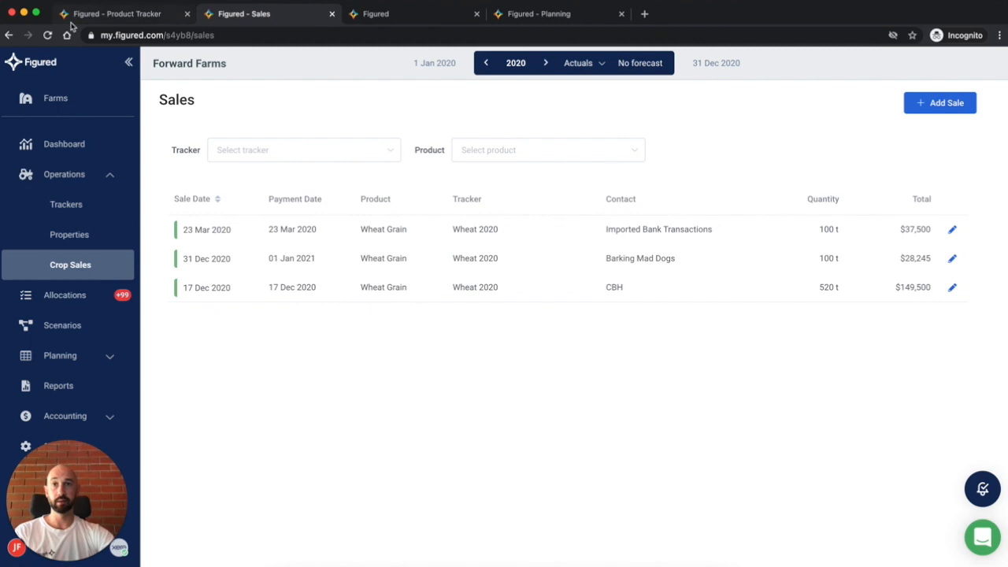
pyautogui.click(48, 36)
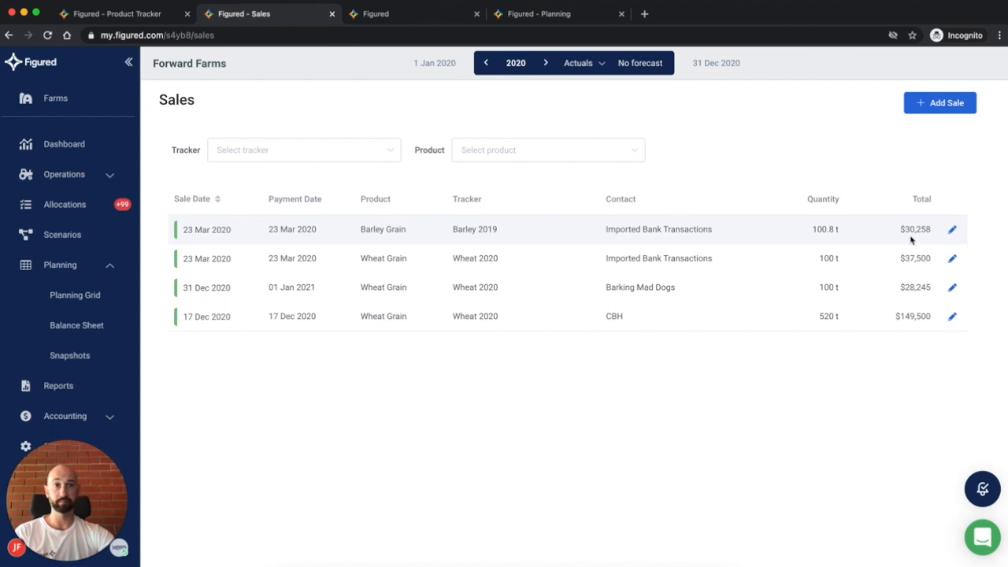
pyautogui.click(952, 230)
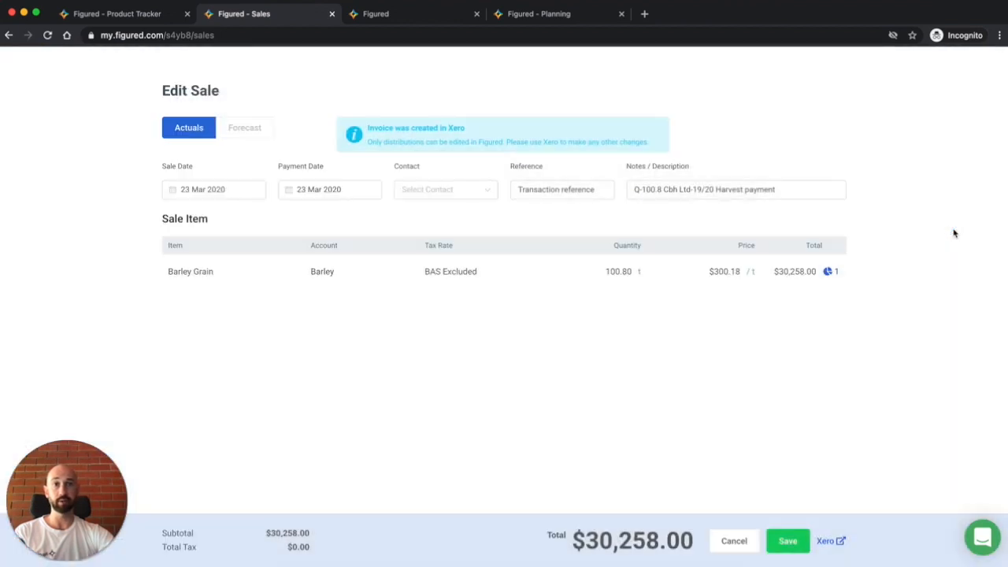
pyautogui.click(512, 275)
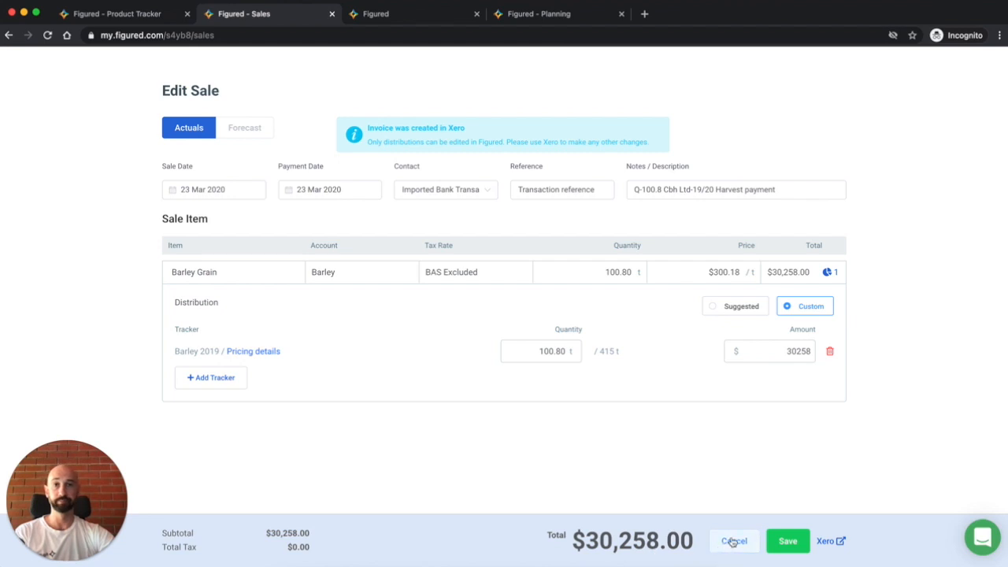
# Refresh the planning grid and expand Barley to examine its income and costs.
pyautogui.click(574, 13)
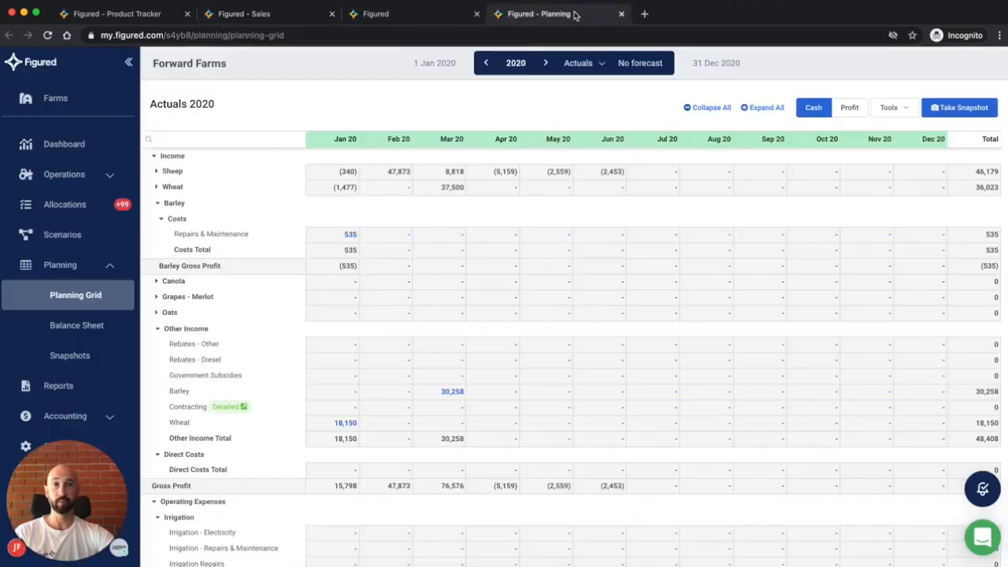
pyautogui.click(47, 35)
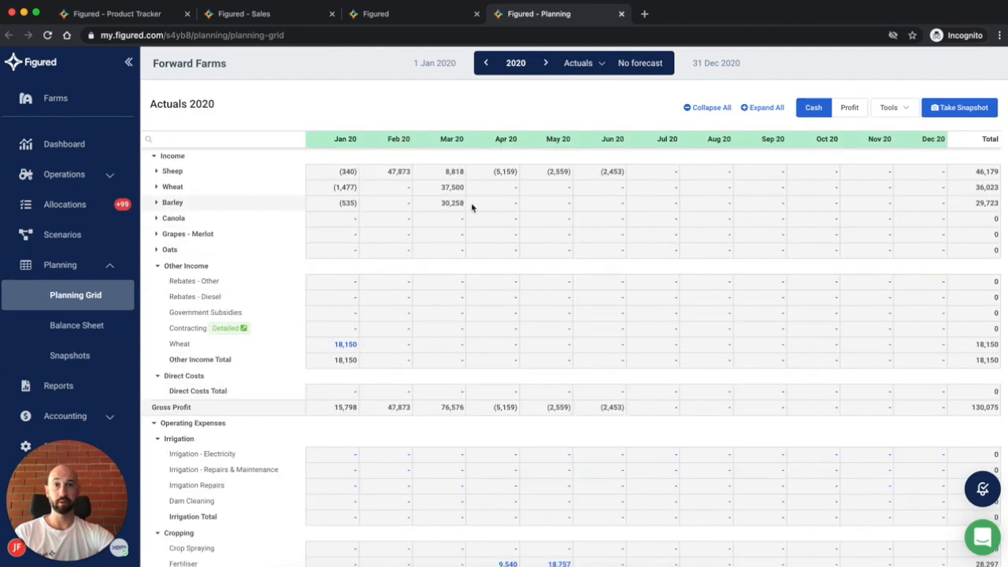
pyautogui.click(165, 202)
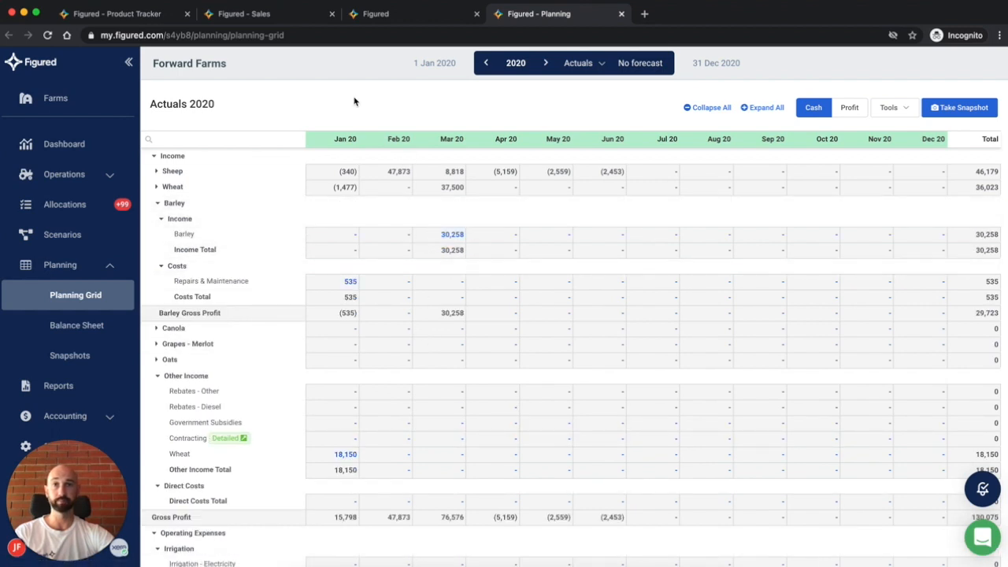
# Review the Barley Grain sale once more and filter the Allocation Tool's Barley transactions to Allocated status.
pyautogui.click(405, 16)
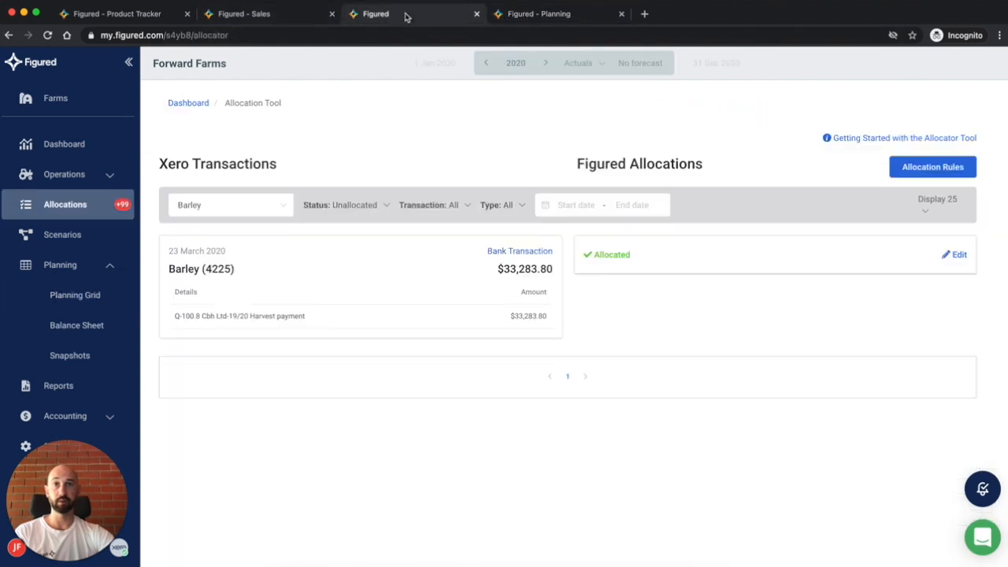
pyautogui.click(288, 21)
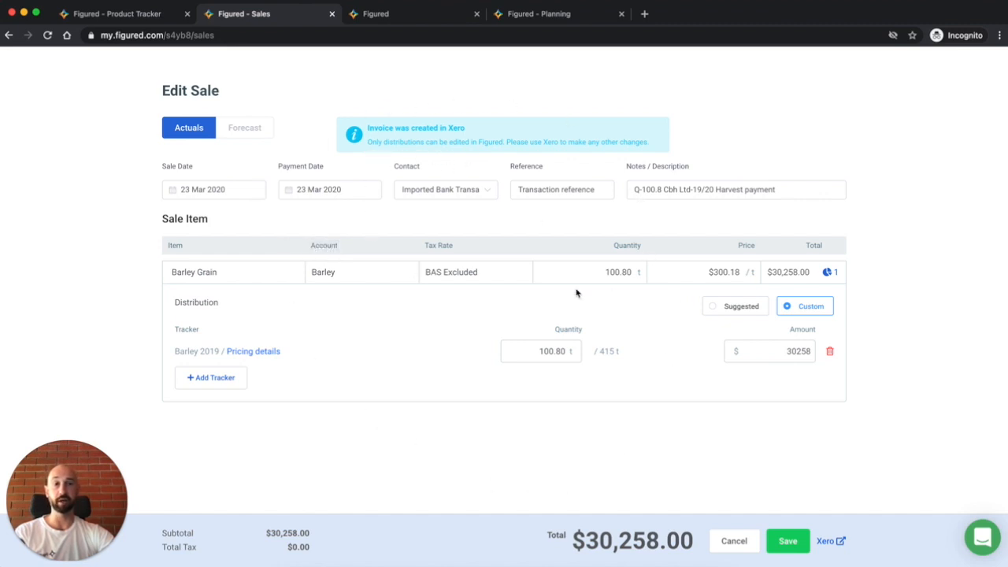
pyautogui.click(409, 16)
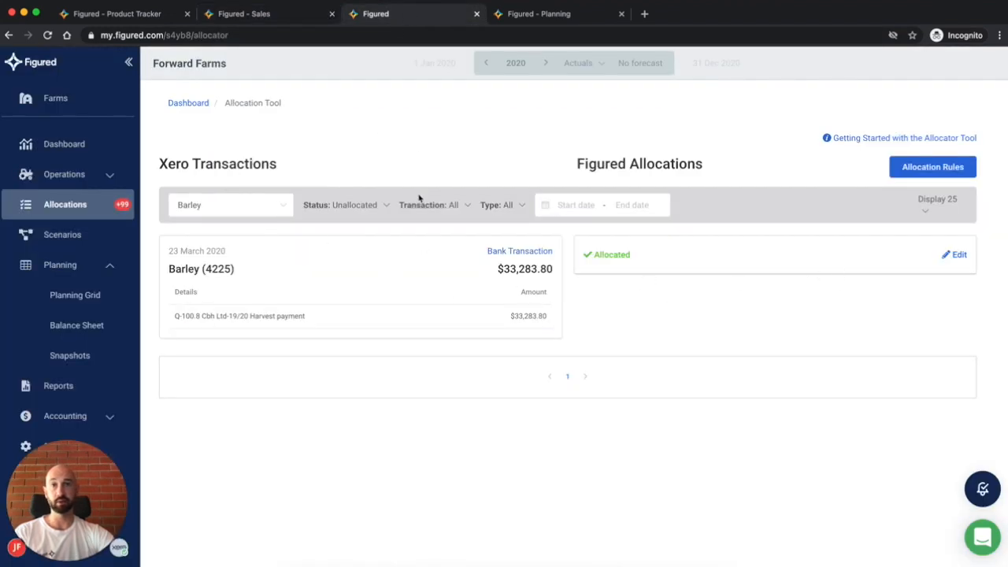
pyautogui.click(371, 205)
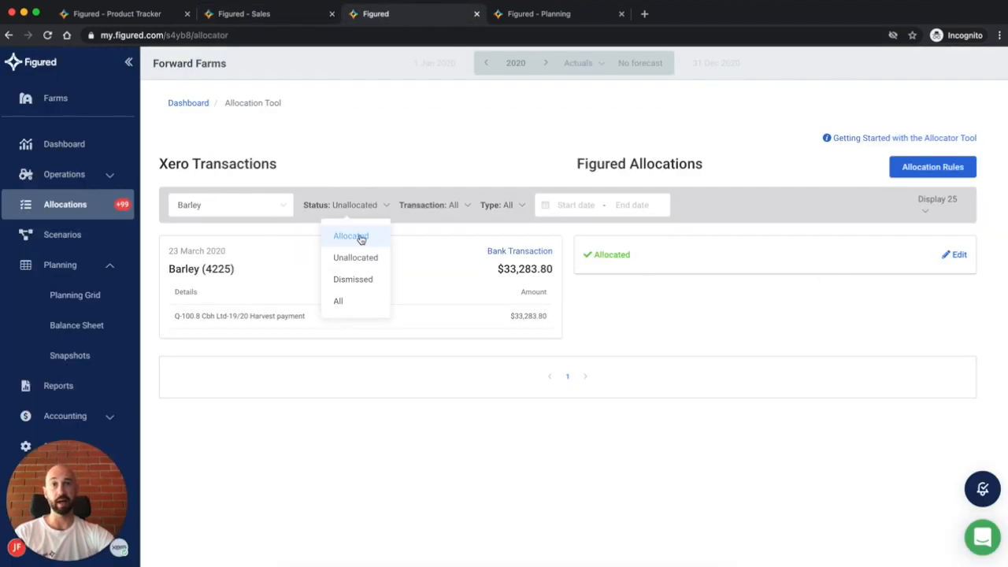
pyautogui.click(359, 237)
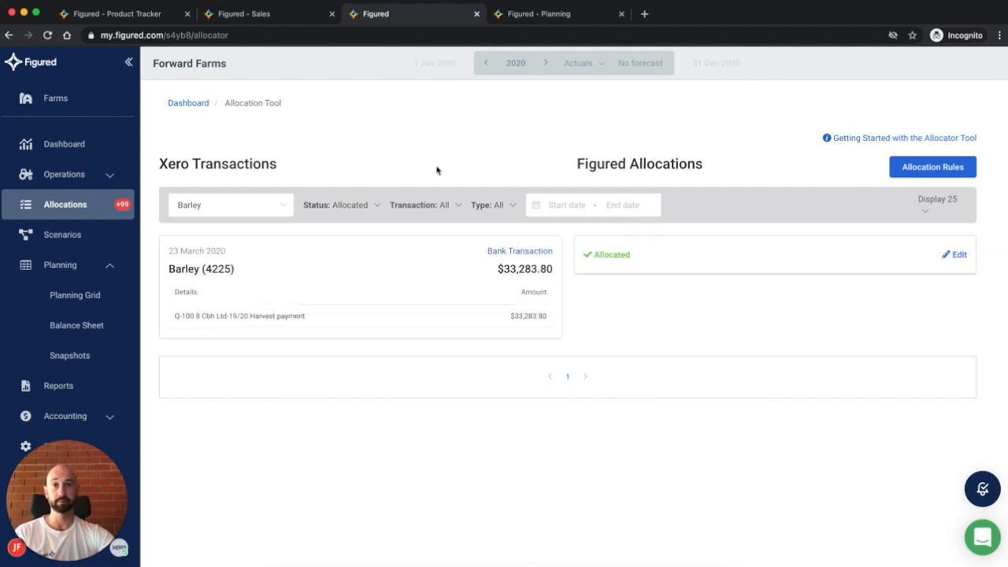
# Open the Barley transaction's allocation for editing and compare it with the Barley income in the planning grid.
pyautogui.click(955, 255)
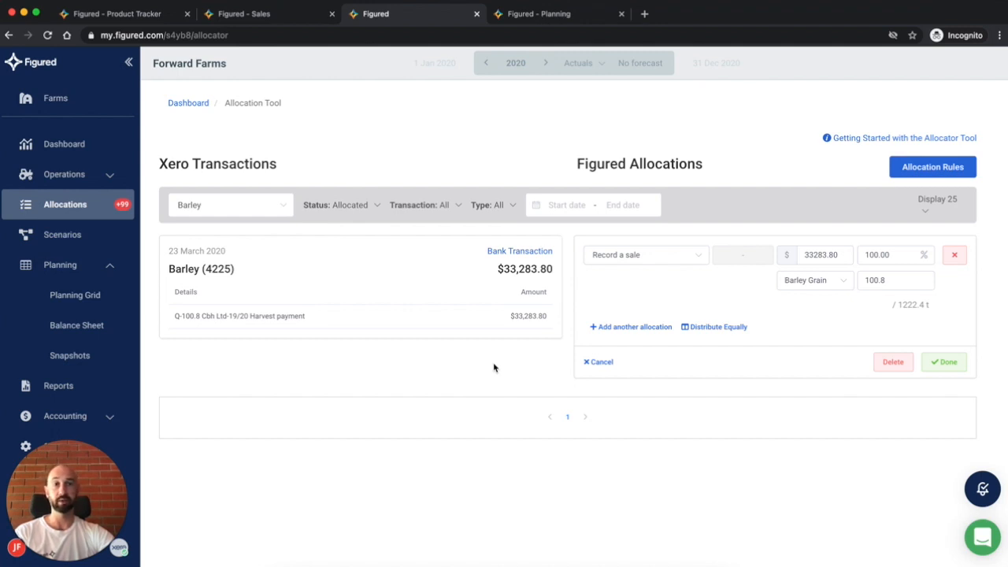
pyautogui.click(549, 15)
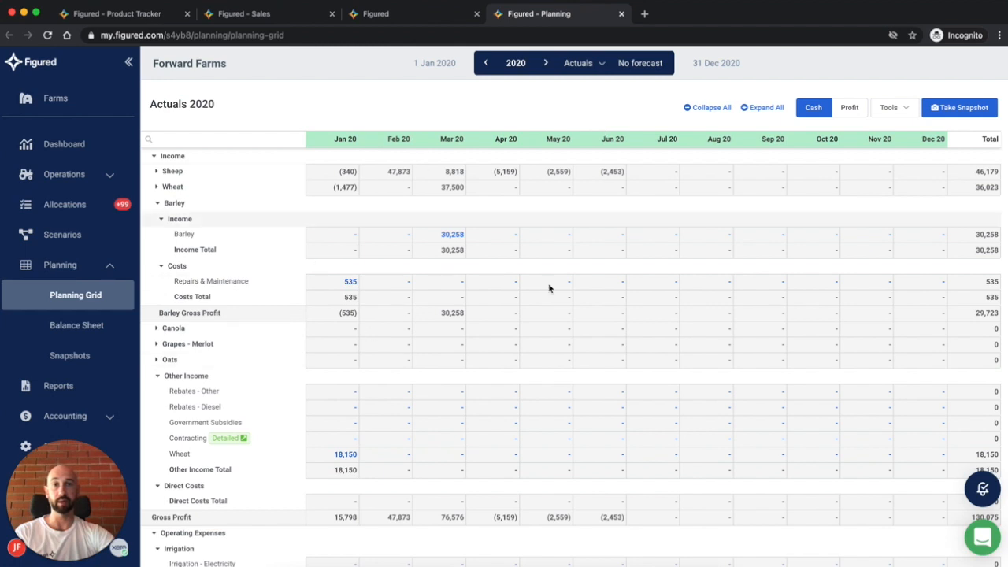
pyautogui.click(417, 15)
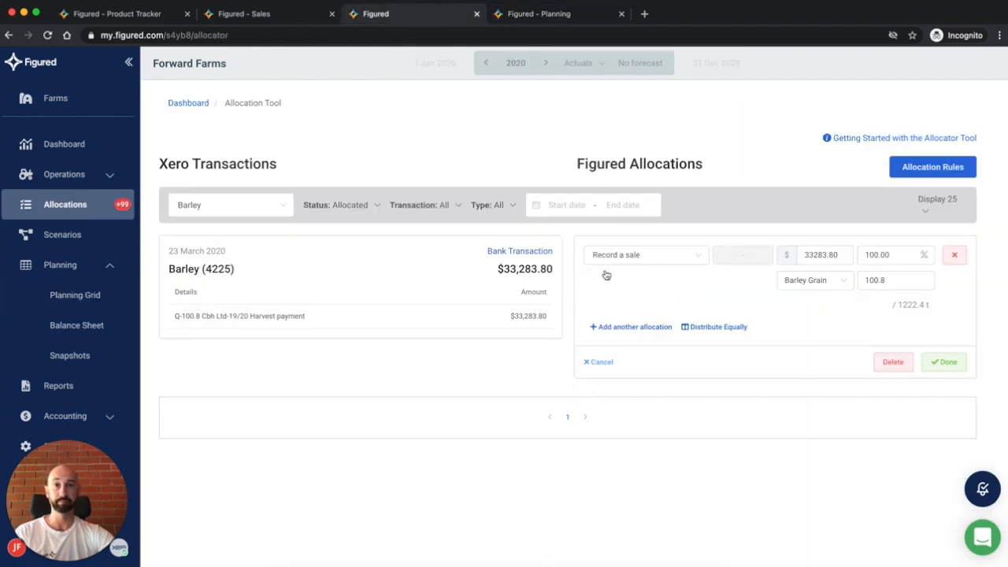